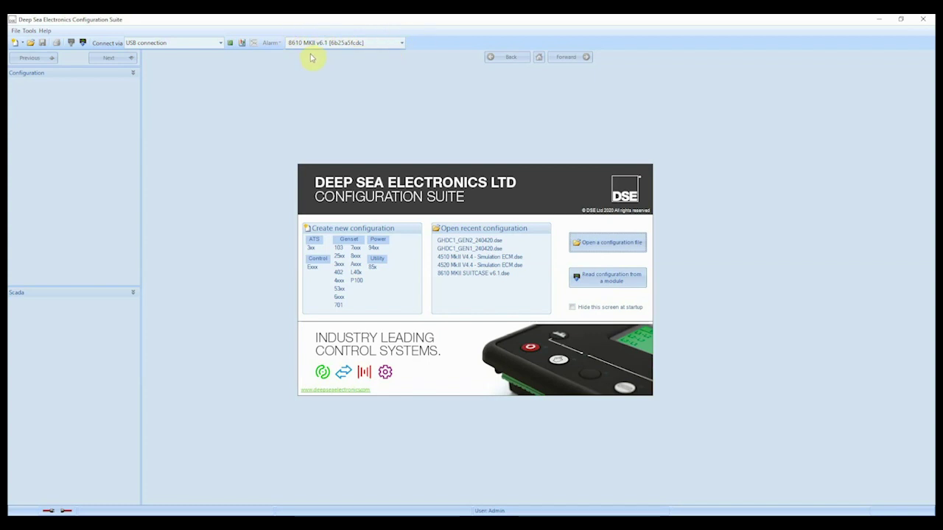
# Select the detected 8610 MKII module, keep USB as the connection, and read its configuration.
pyautogui.click(340, 43)
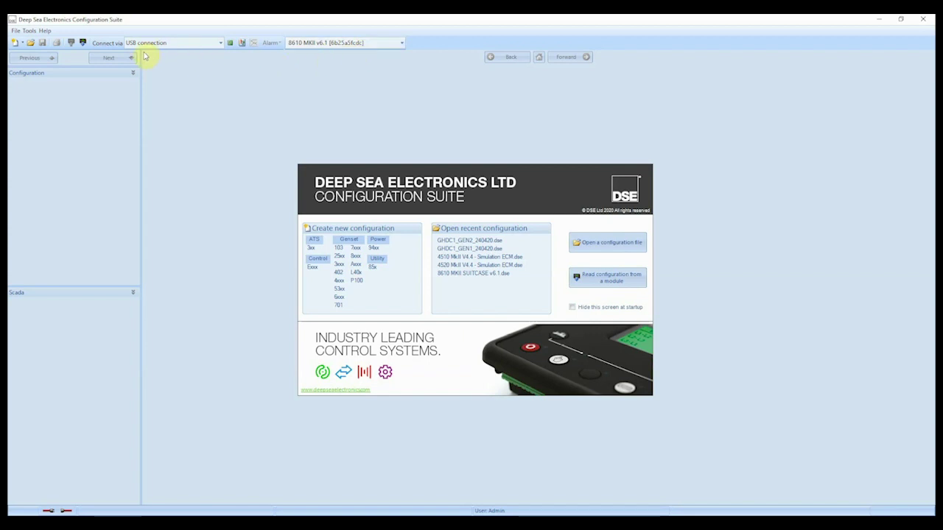
pyautogui.click(221, 44)
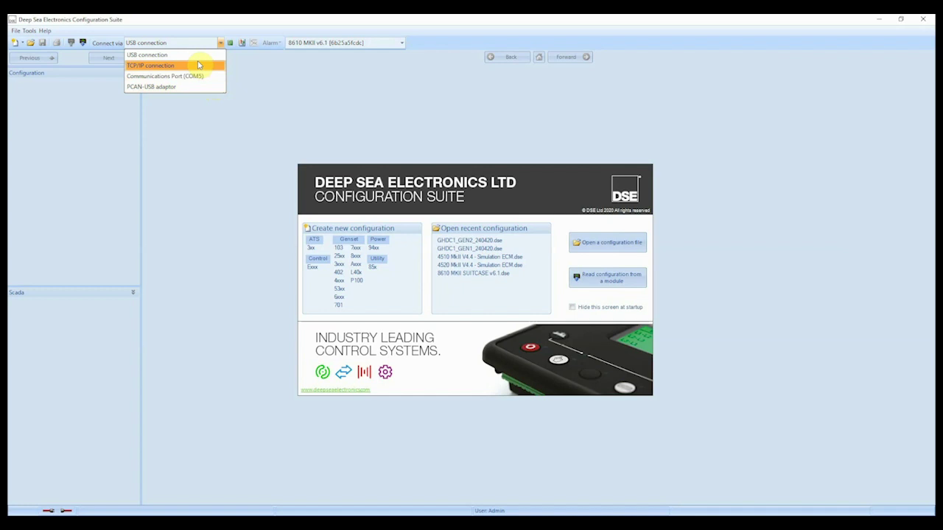
pyautogui.click(198, 62)
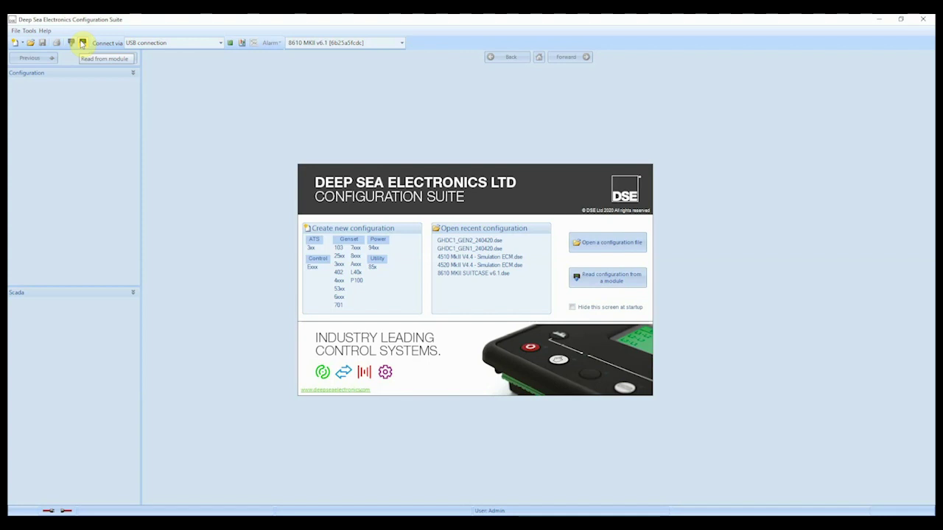
pyautogui.click(83, 42)
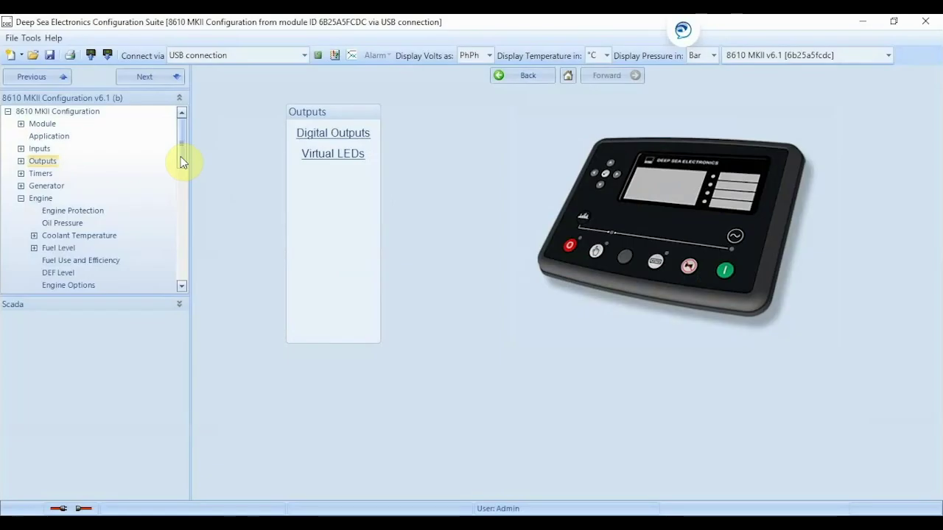
# Browse the configuration tree to Inputs > Digital Inputs > Digital Inputs A - C.
pyautogui.click(21, 198)
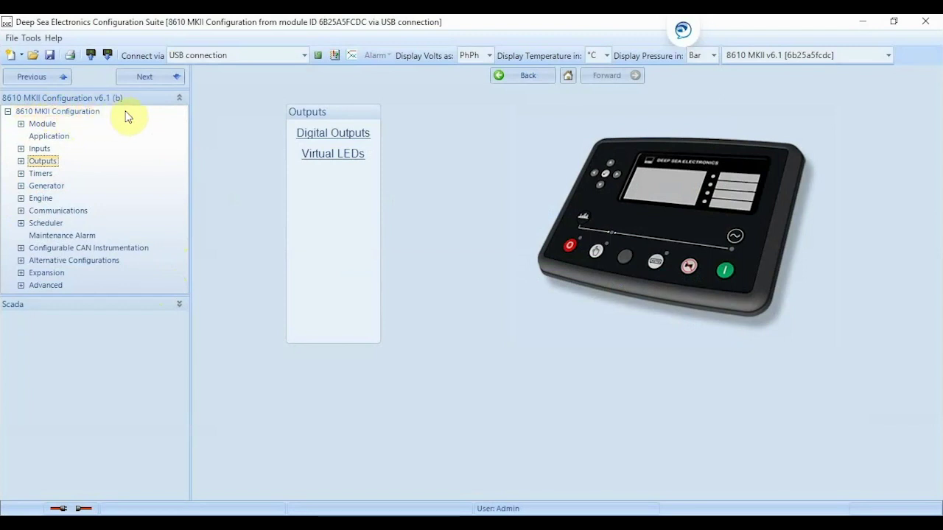
pyautogui.click(39, 149)
pyautogui.click(332, 175)
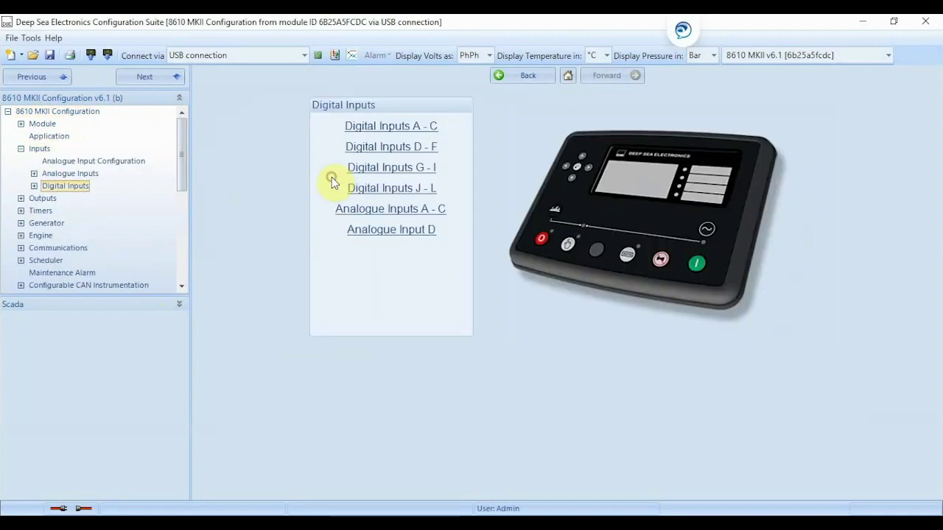
pyautogui.click(375, 129)
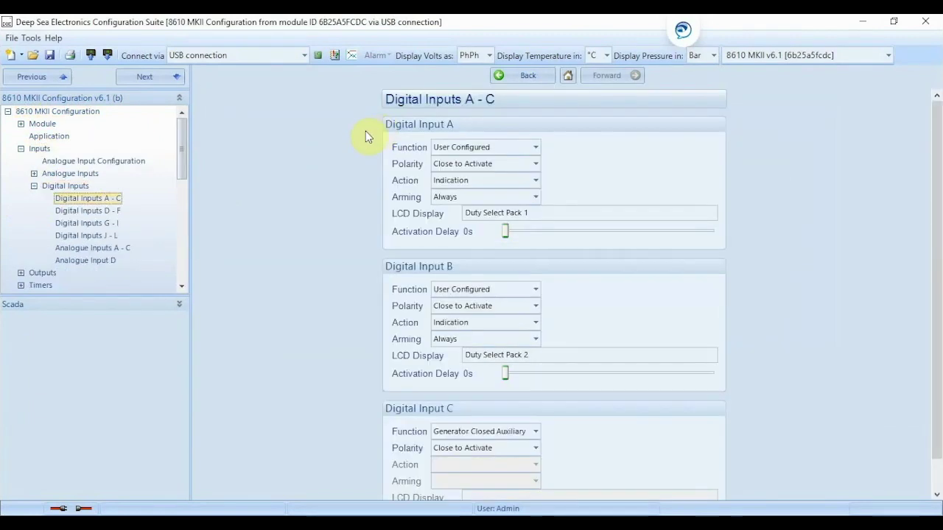
pyautogui.moveTo(183, 148); pyautogui.dragTo(180, 196)
# Step through the Outputs, Timers, Generator and Engine settings pages.
pyautogui.click(42, 137)
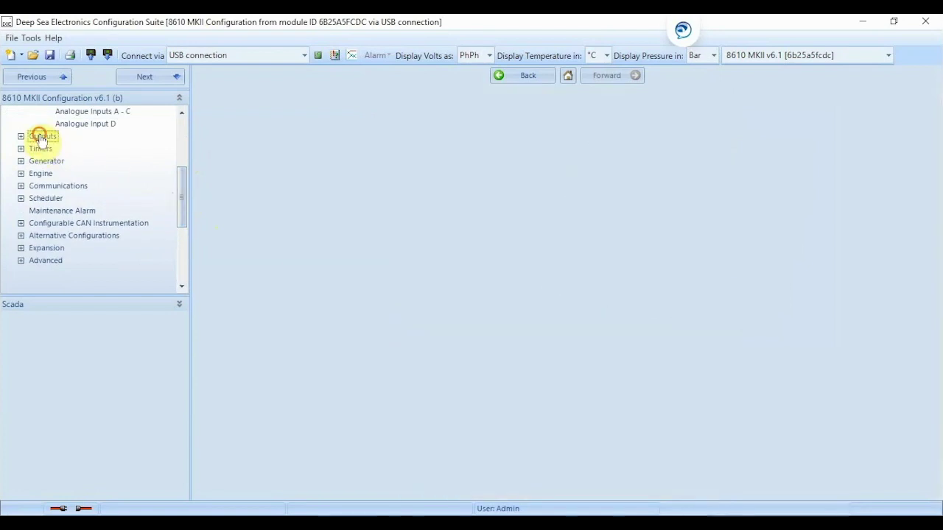
pyautogui.click(40, 148)
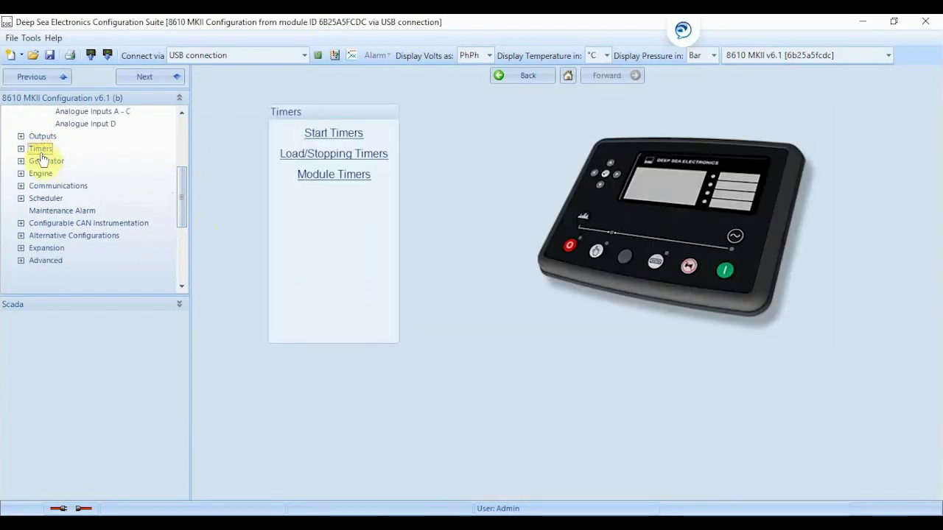
pyautogui.click(42, 162)
pyautogui.click(41, 174)
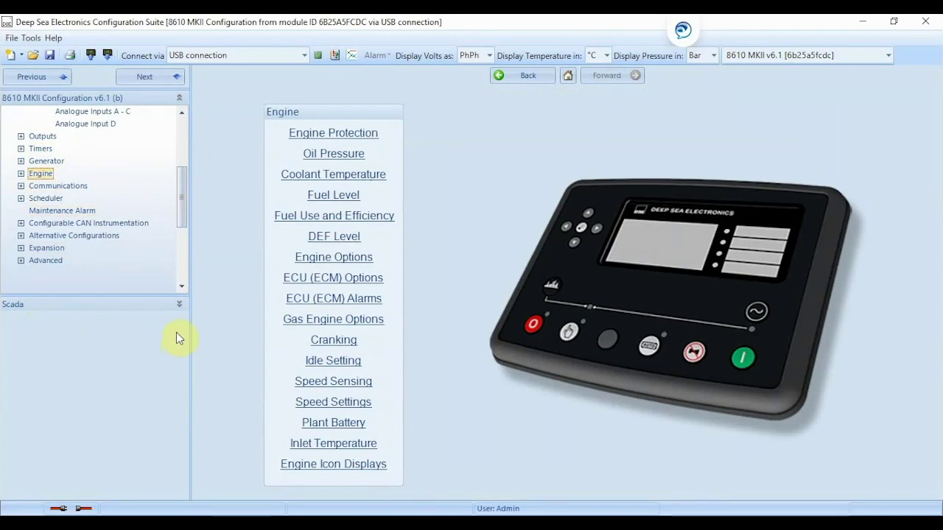
# Expand the SCADA panel and view live states of Digital Inputs A to L.
pyautogui.click(181, 307)
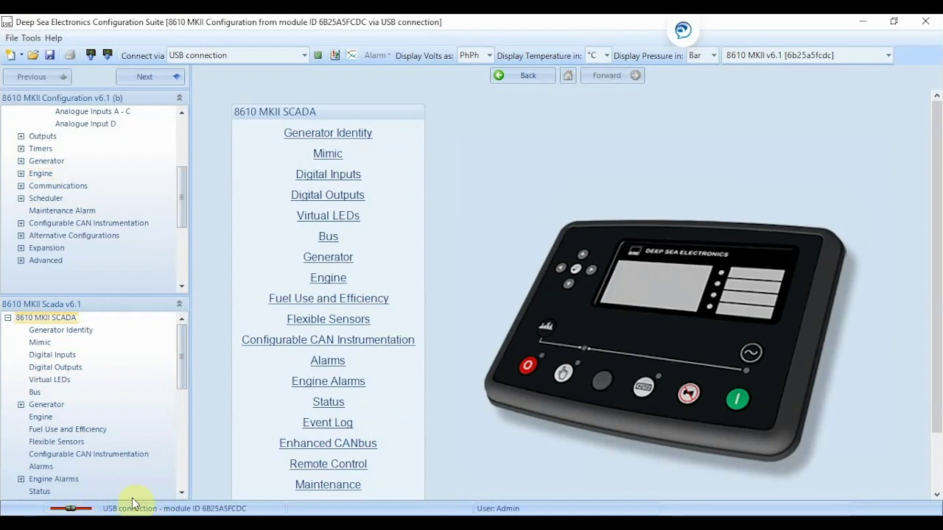
pyautogui.click(64, 361)
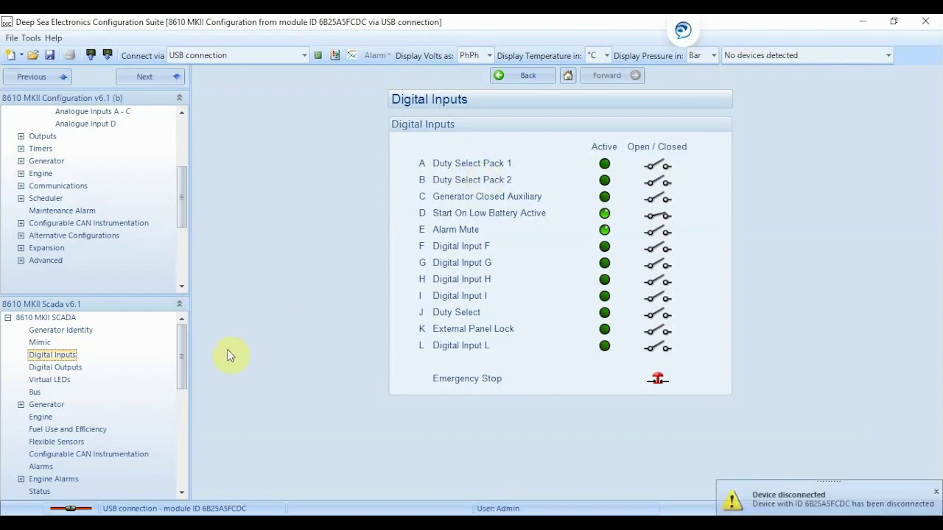
# Return to the SCADA overview and reopen the live Digital Inputs view.
pyautogui.click(179, 303)
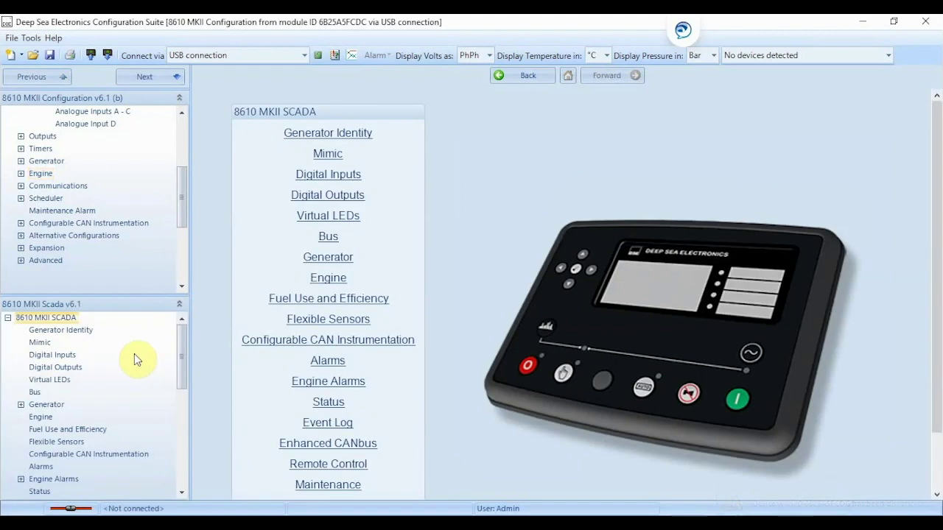
pyautogui.click(61, 355)
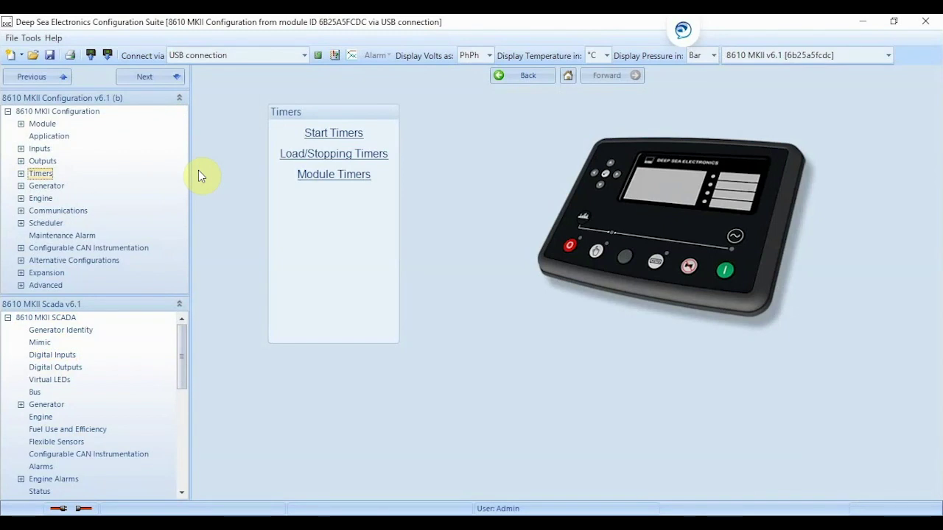
# Dismiss the File menu unused, then show the Inputs page with its analogue and digital sections.
pyautogui.click(12, 39)
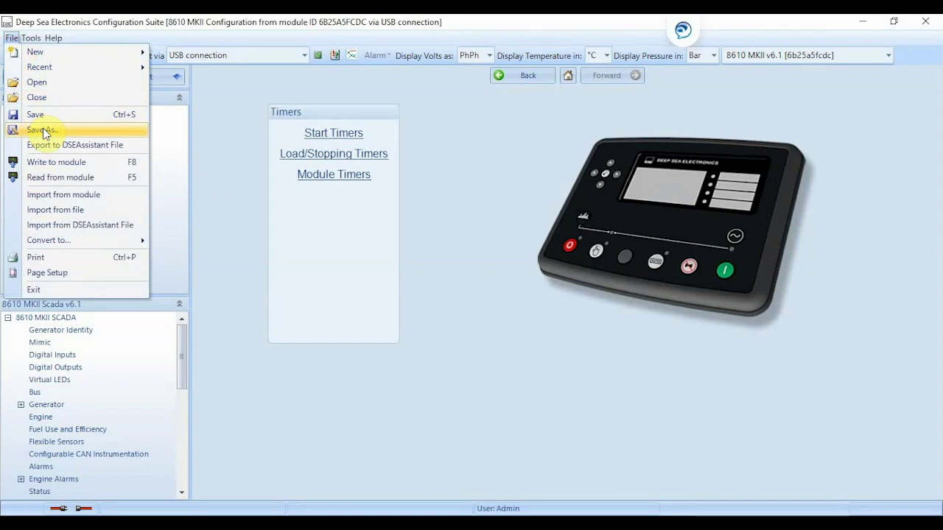
pyautogui.click(228, 189)
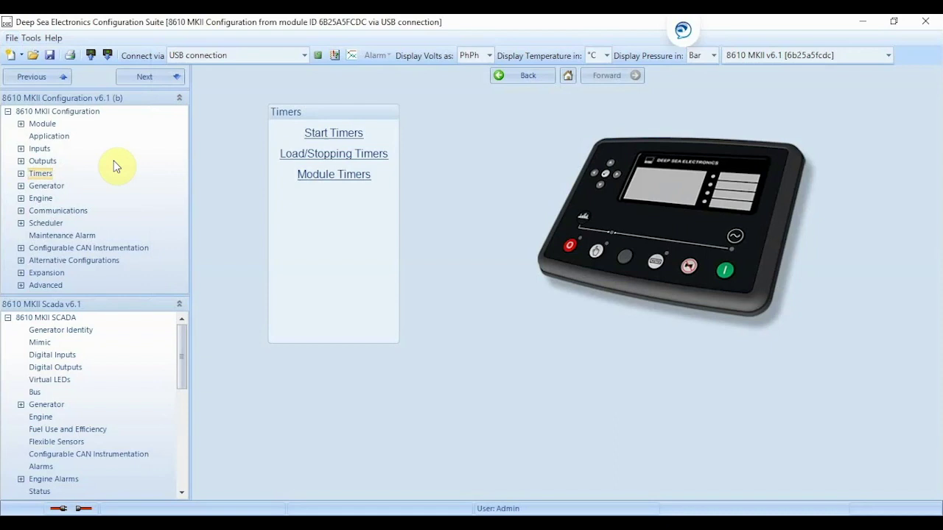
pyautogui.click(22, 149)
pyautogui.click(40, 150)
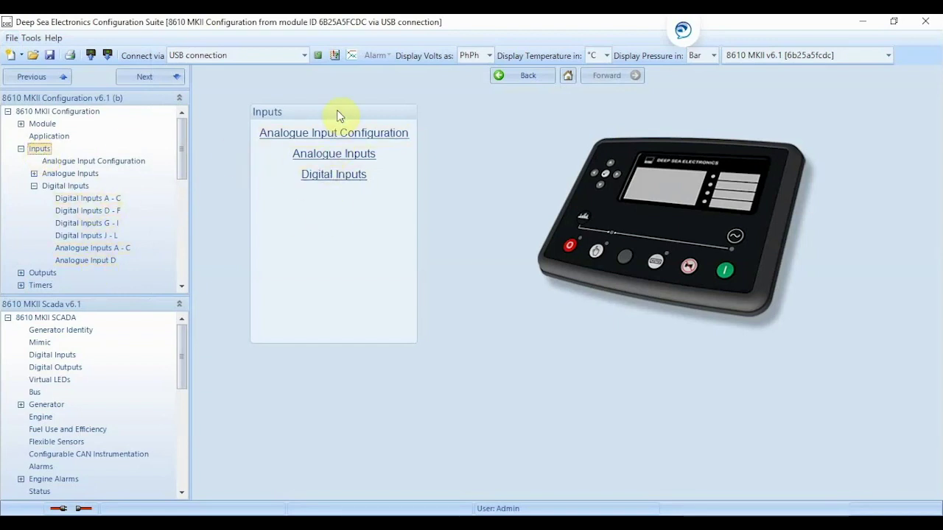
# Replace Digital Input A's LCD Display text 'Duty Select Pack 1' with 'Gen Door Open'.
pyautogui.click(112, 199)
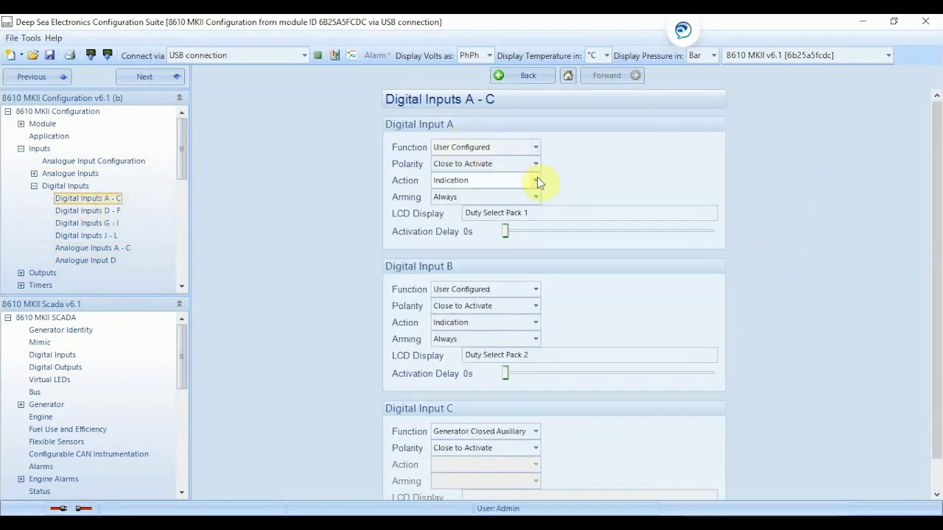
pyautogui.click(539, 217)
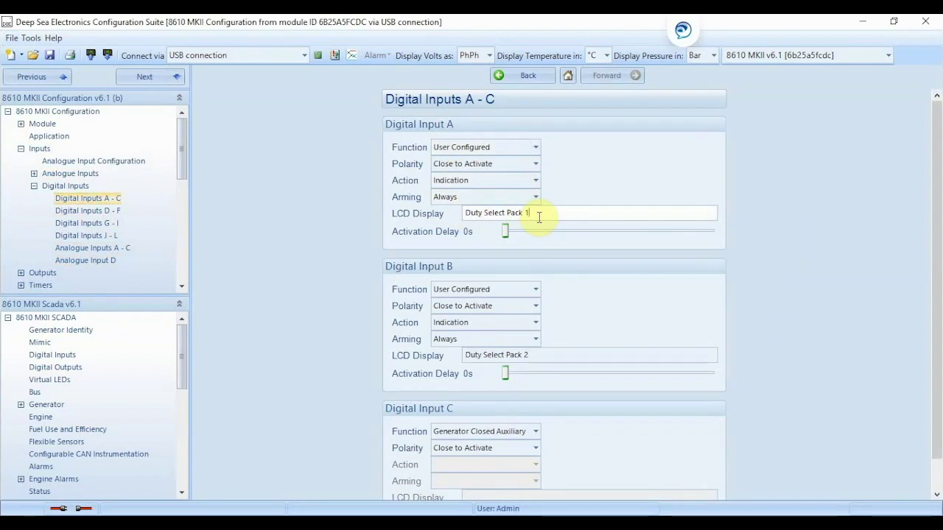
pyautogui.moveTo(539, 216); pyautogui.dragTo(402, 212)
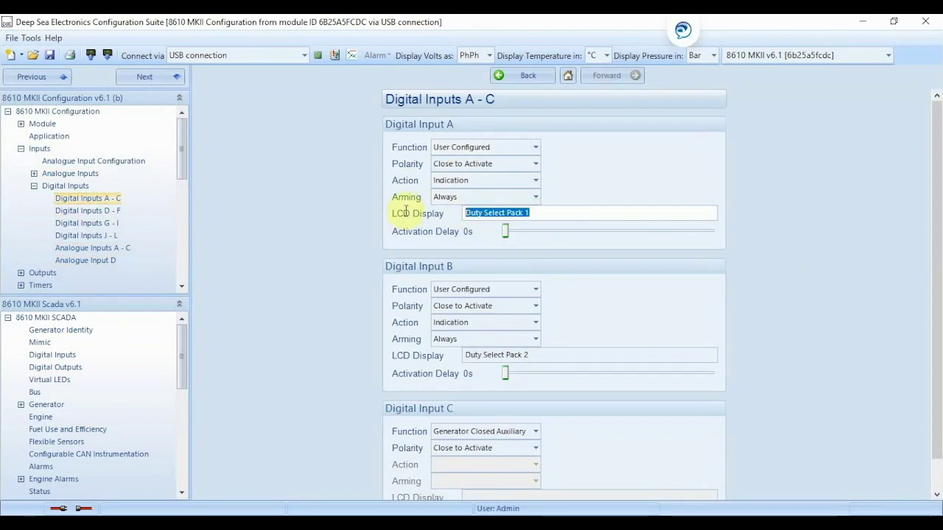
pyautogui.write('Ge')
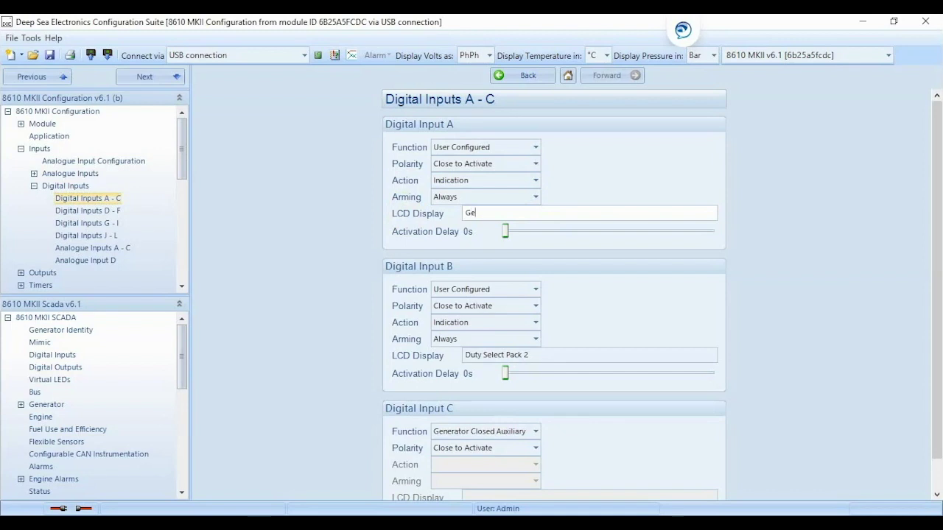
pyautogui.write('n Door Open')
# Show Timers > Start Timers, with Cranking at 10s and Engage Attempt at 2.0s.
pyautogui.click(184, 158)
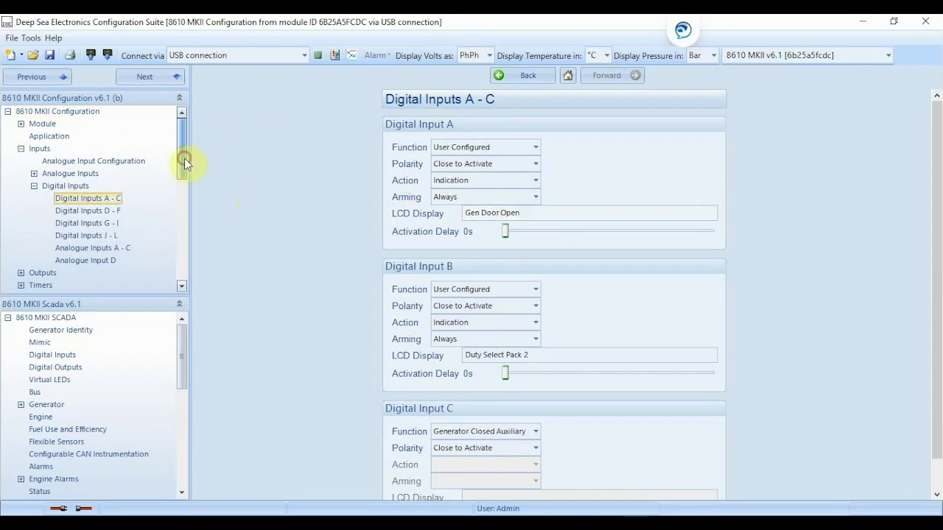
pyautogui.moveTo(184, 158); pyautogui.dragTo(184, 183)
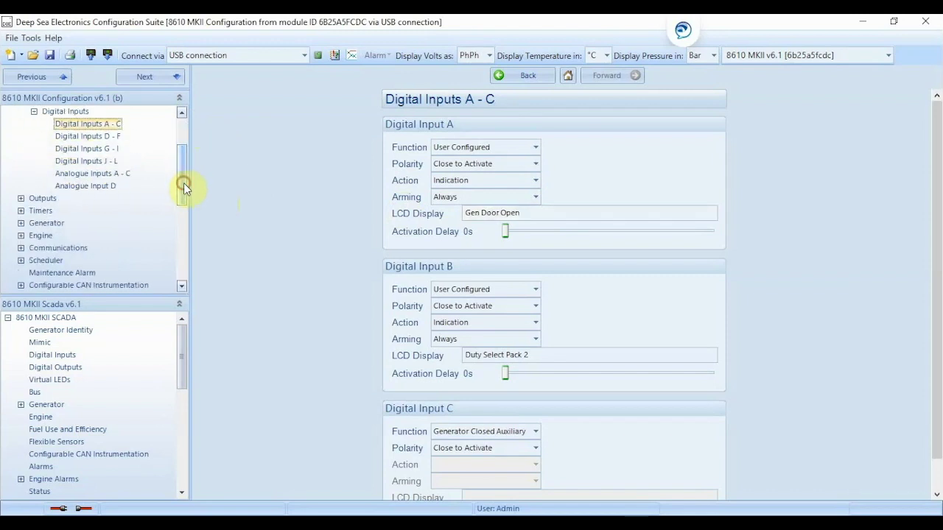
pyautogui.click(41, 212)
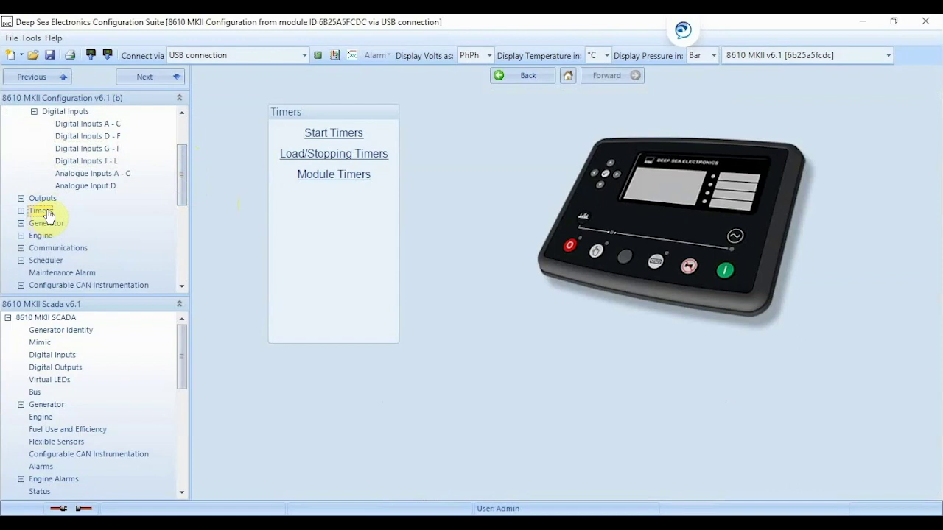
pyautogui.click(328, 131)
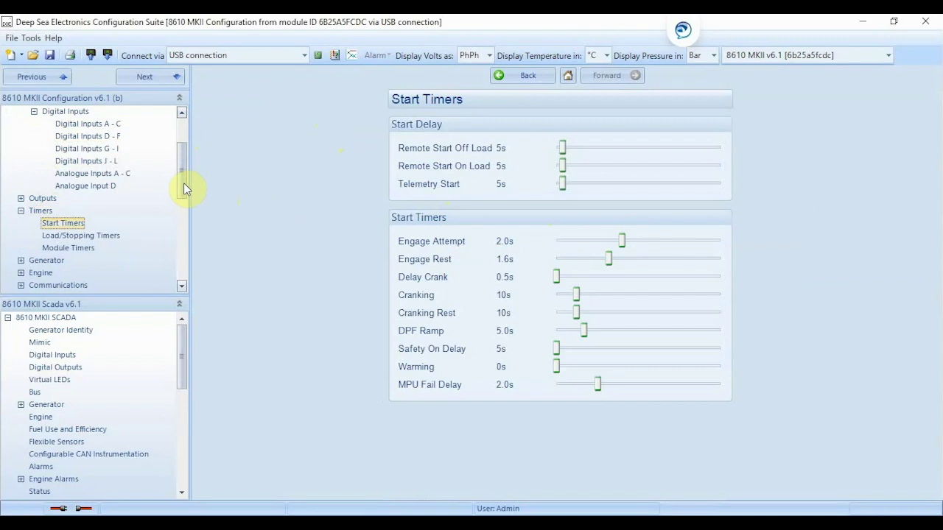
pyautogui.moveTo(183, 184); pyautogui.dragTo(182, 148)
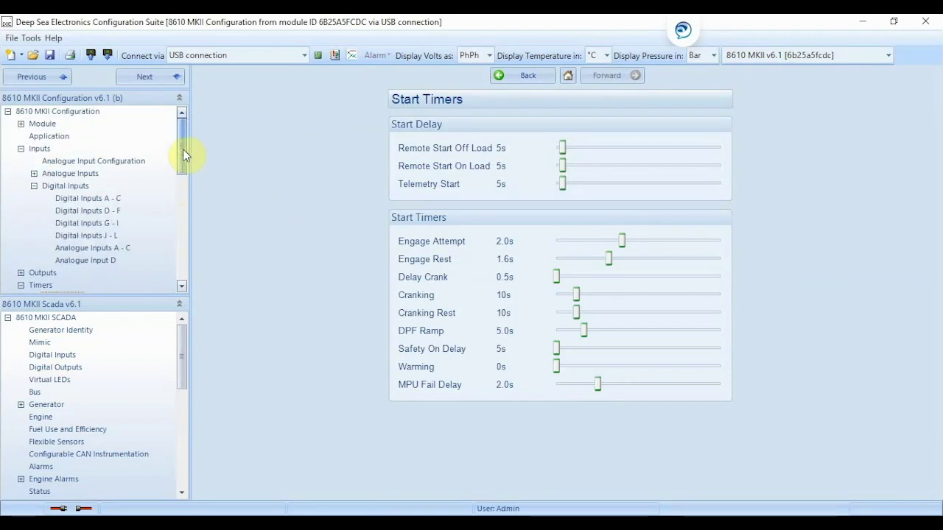
# Write the configuration to the 8610 MKII over USB, ignoring the synchronising warning, until 100%.
pyautogui.click(93, 57)
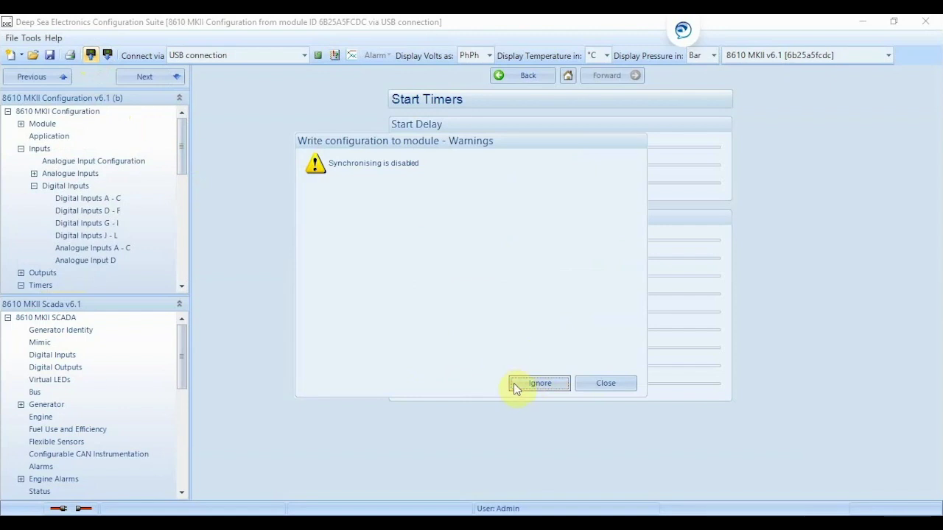
pyautogui.click(521, 385)
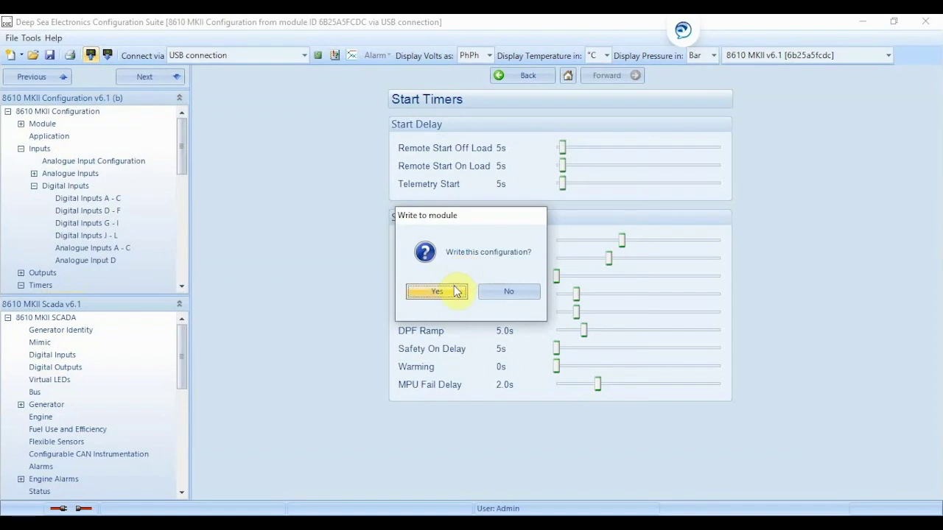
pyautogui.click(456, 292)
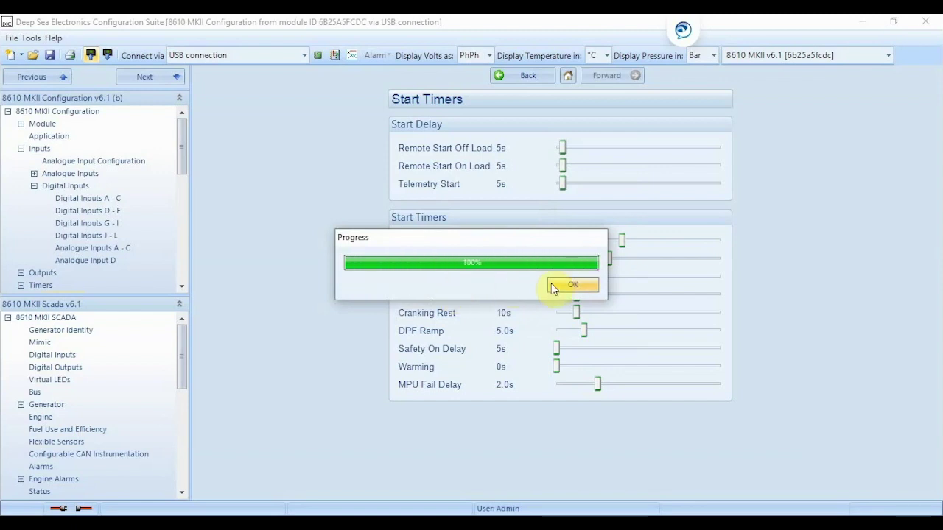
pyautogui.click(572, 285)
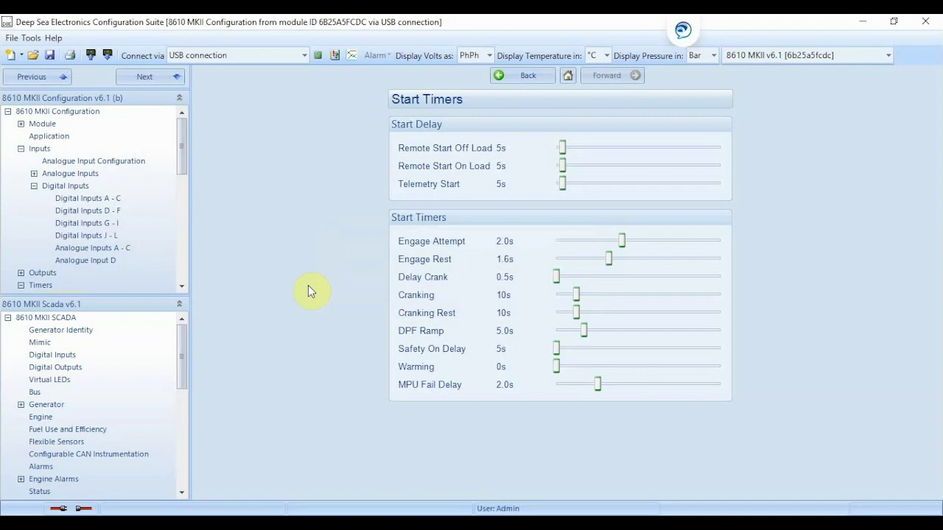
# Reconnect the 8610 MKII SCADA view and check input A now reads Gen Door Open.
pyautogui.click(155, 309)
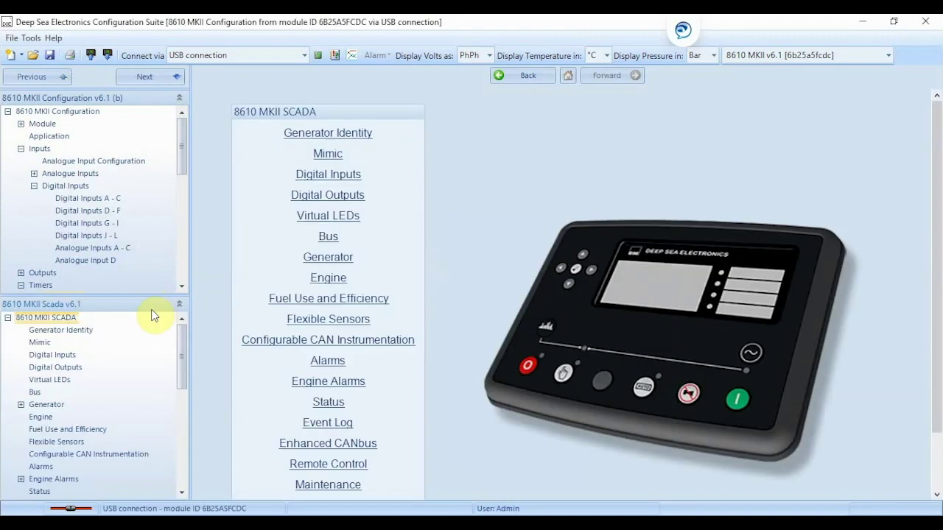
pyautogui.click(60, 358)
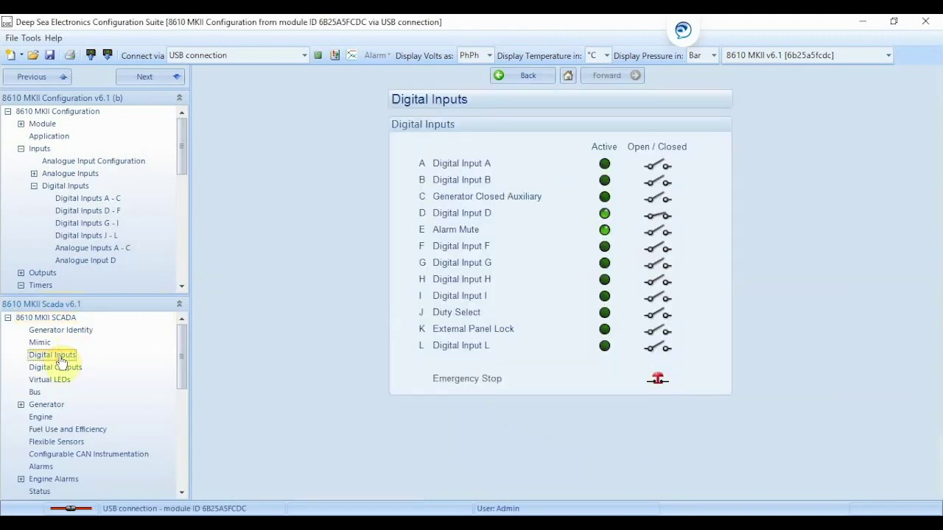